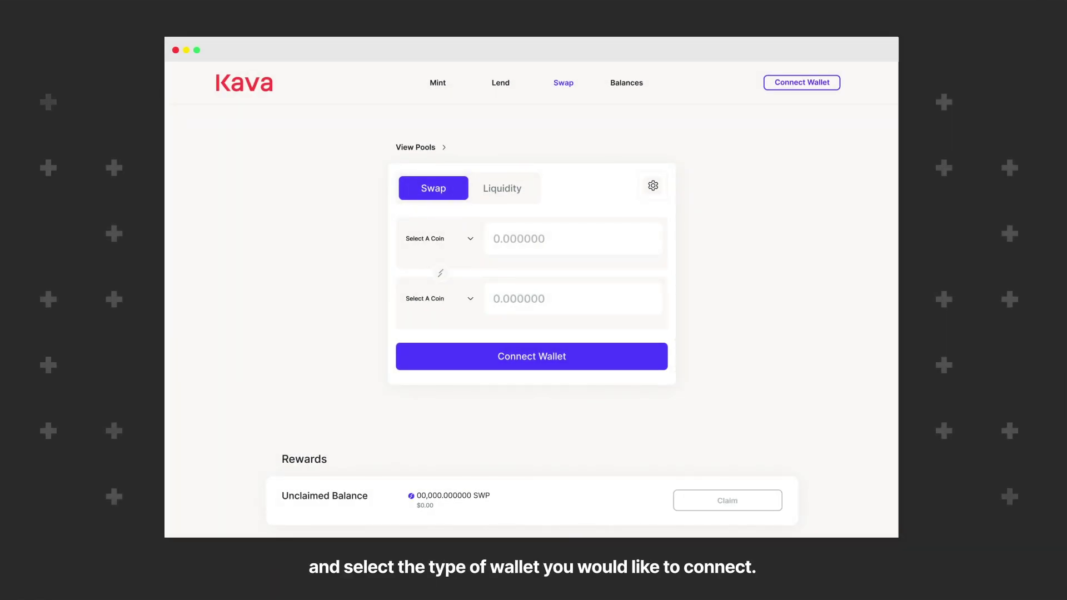
Connect a Trust Wallet account to Kava Swap through WalletConnect.
{"action": "left_click", "coordinate": [815, 82]}
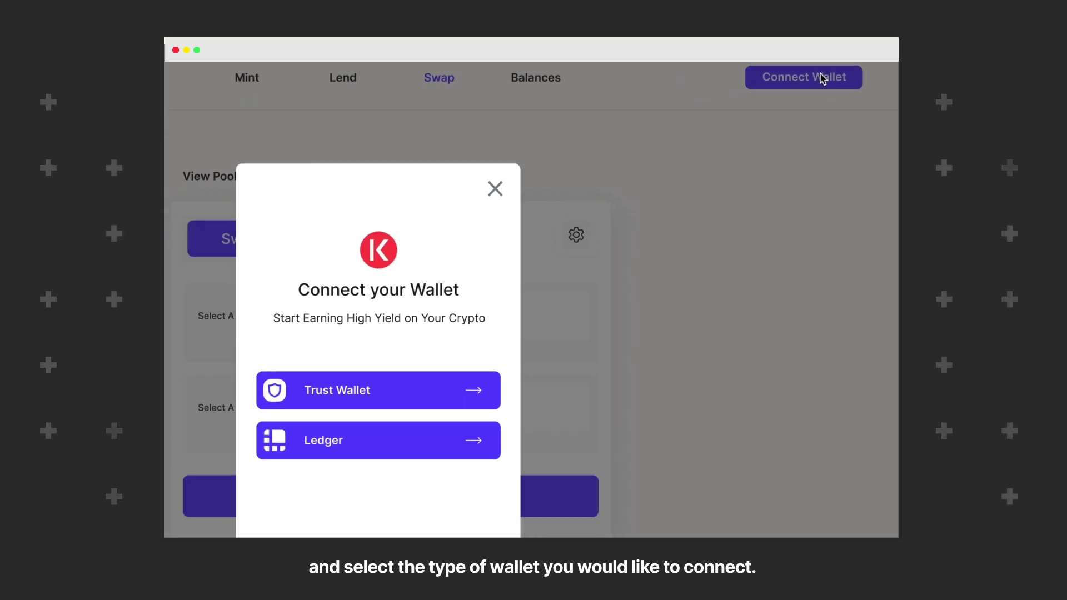
{"action": "left_click", "coordinate": [382, 390]}
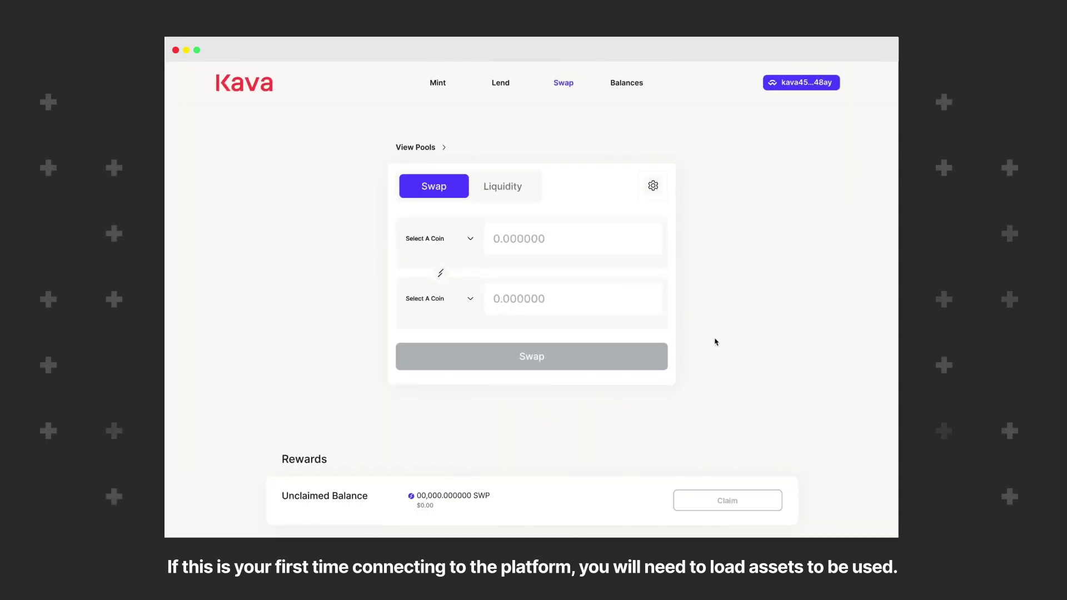
Review the KAVA, HARD, USDX, SWP, BTC and BNB balances ($14,654.37 total), then return to Swap.
{"action": "left_click", "coordinate": [628, 84]}
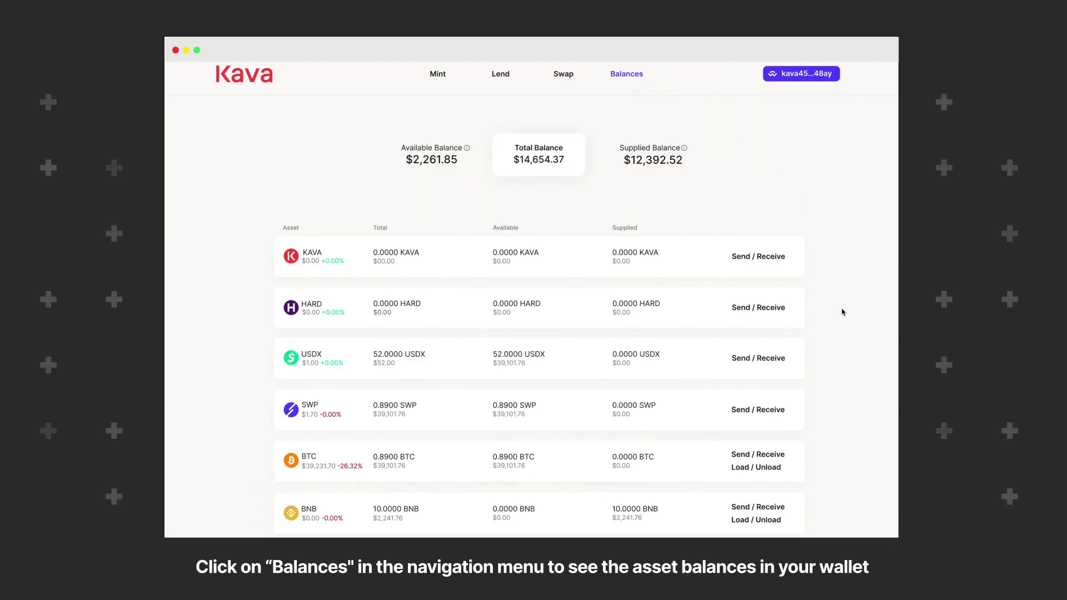
{"action": "scroll", "coordinate": [848, 352], "scroll_direction": "down", "scroll_amount": 5}
{"action": "left_click", "coordinate": [674, 188]}
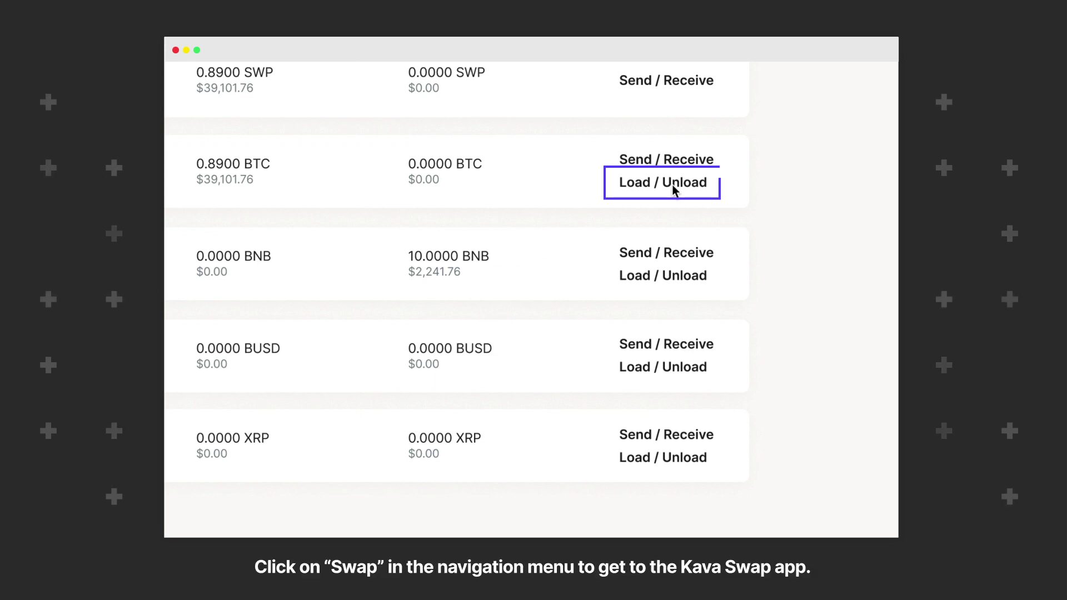
{"action": "scroll", "coordinate": [738, 258], "scroll_direction": "up", "scroll_amount": 5}
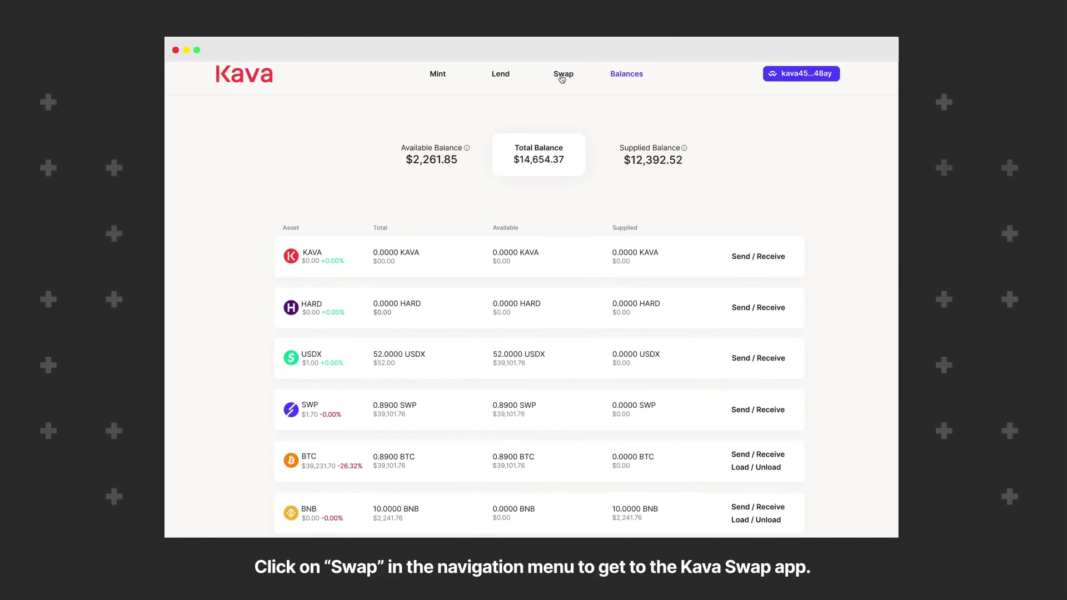
{"action": "left_click", "coordinate": [562, 77]}
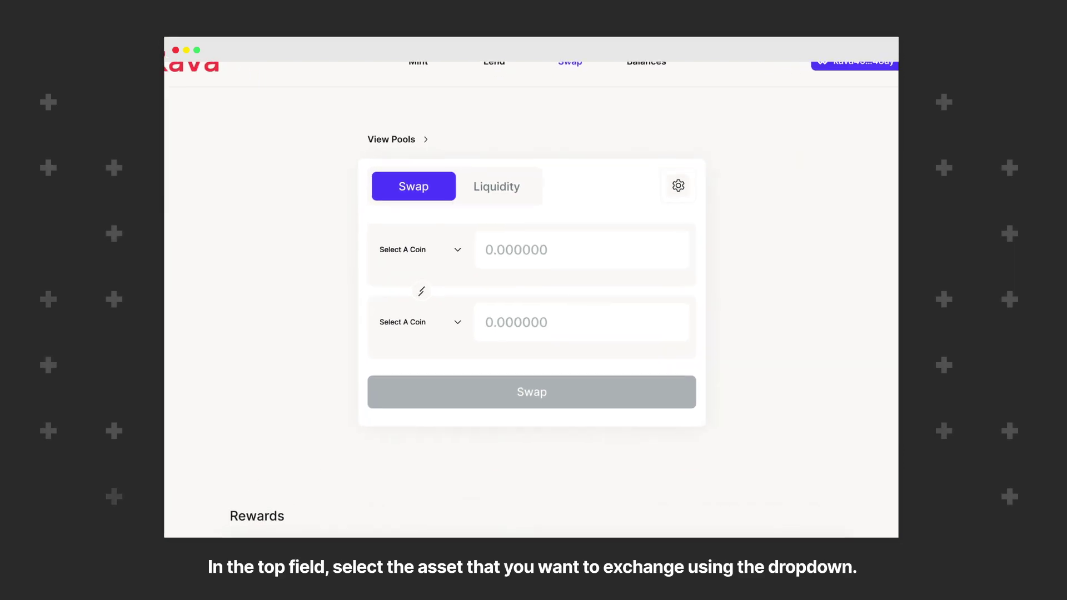
Set the swap pair to KAVA into USDX, estimating 409.344126 USDX for 100 KAVA.
{"action": "left_click", "coordinate": [443, 239]}
{"action": "left_click", "coordinate": [392, 389]}
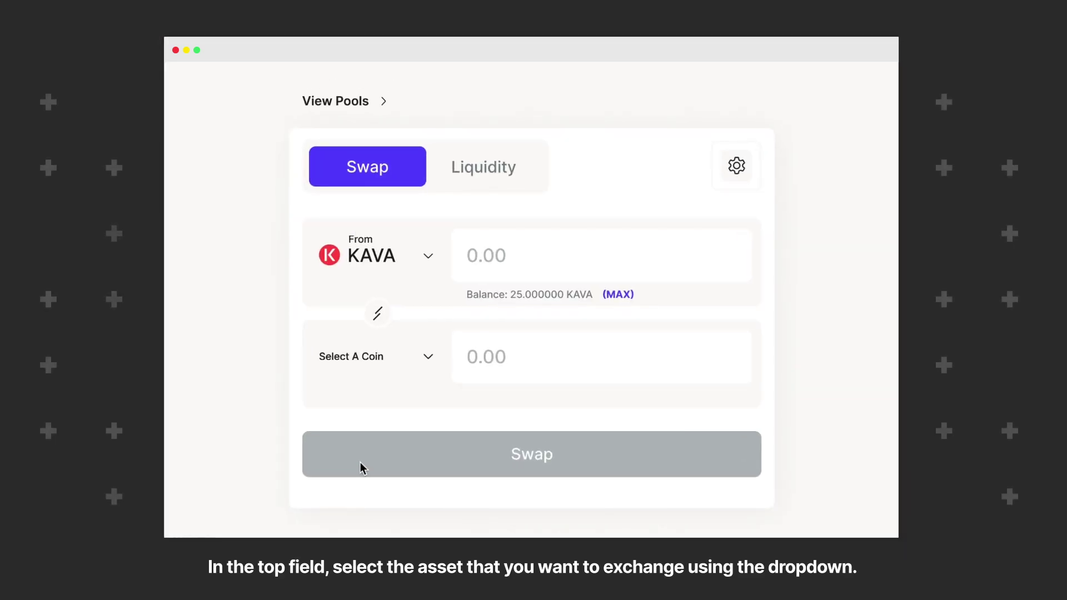
{"action": "left_click", "coordinate": [357, 356]}
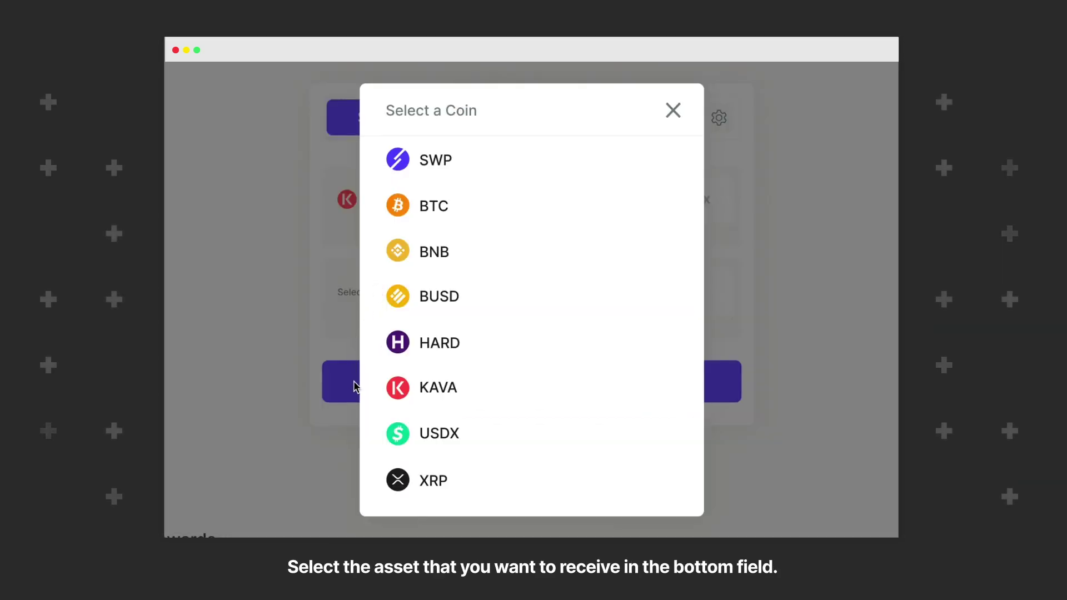
{"action": "left_click", "coordinate": [396, 432]}
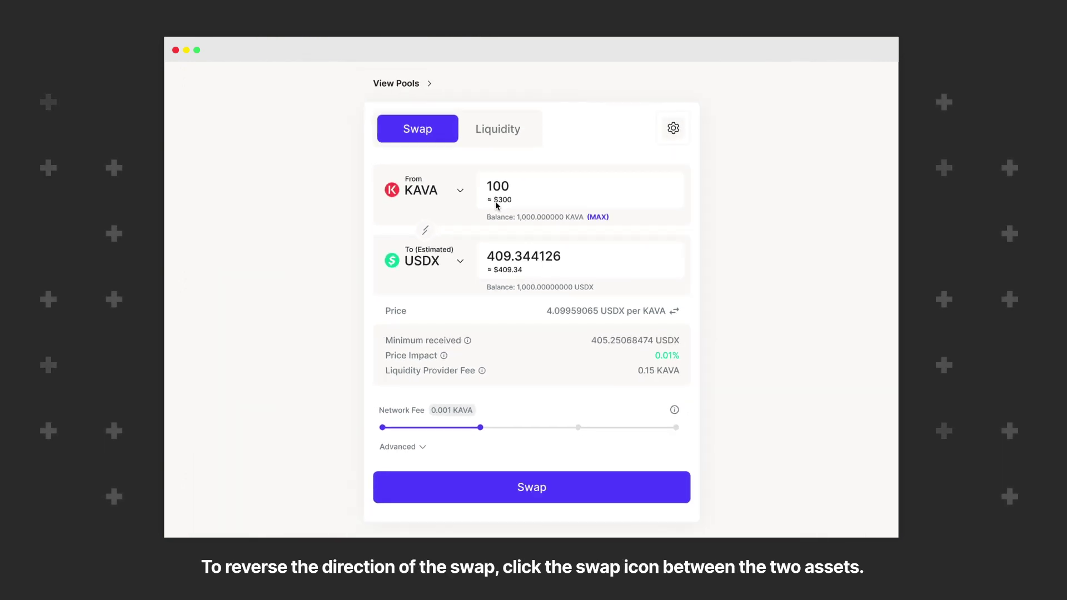
Reverse the swap to USDX into 100 KAVA, check slippage and deadline, and submit it.
{"action": "left_click", "coordinate": [424, 232]}
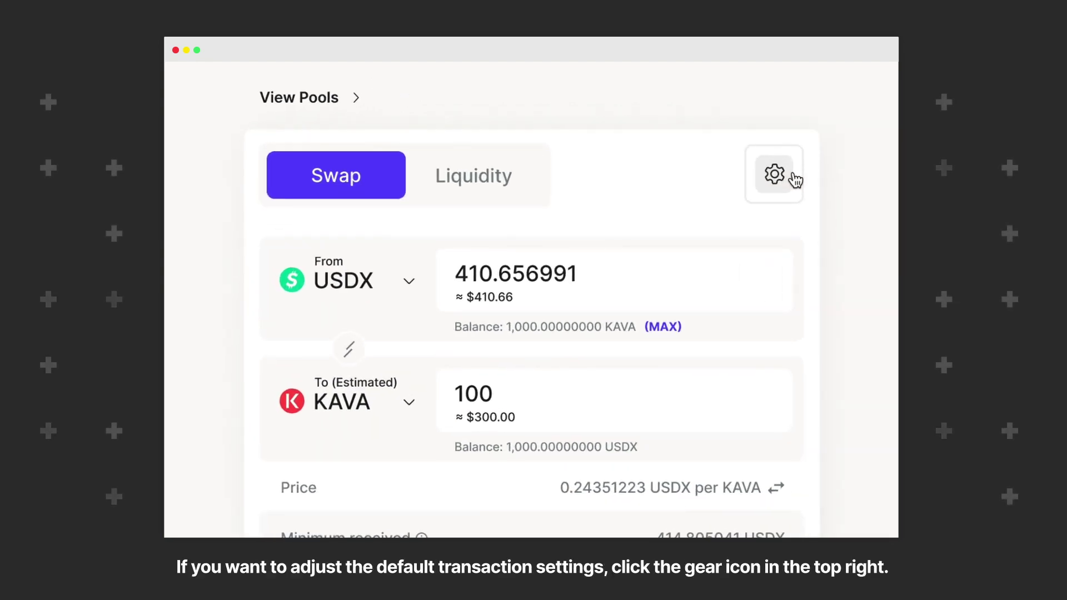
{"action": "left_click", "coordinate": [794, 175]}
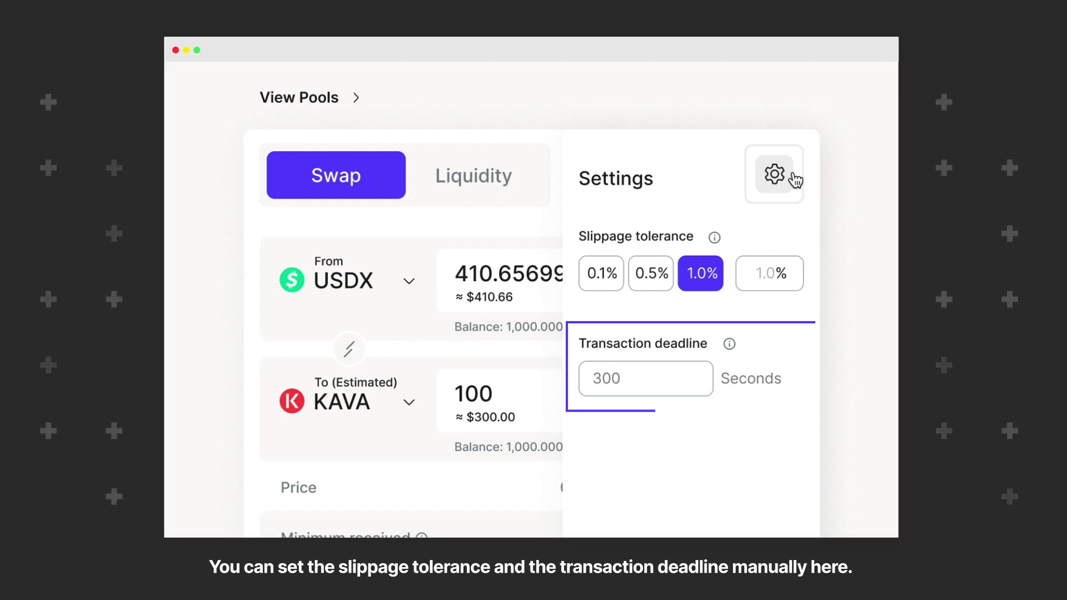
{"action": "left_click", "coordinate": [794, 174]}
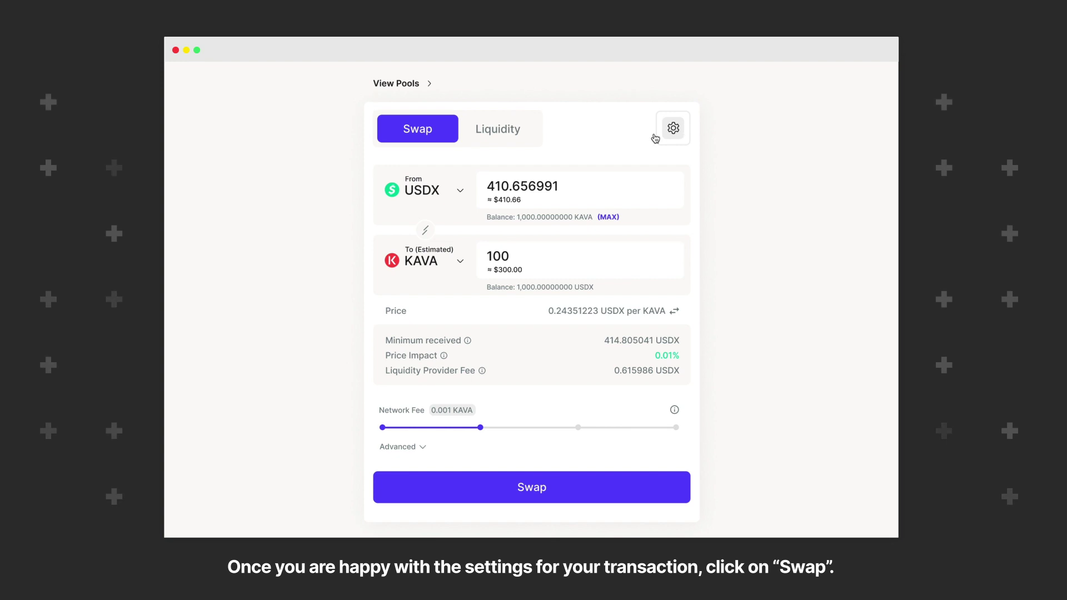
{"action": "left_click", "coordinate": [532, 491]}
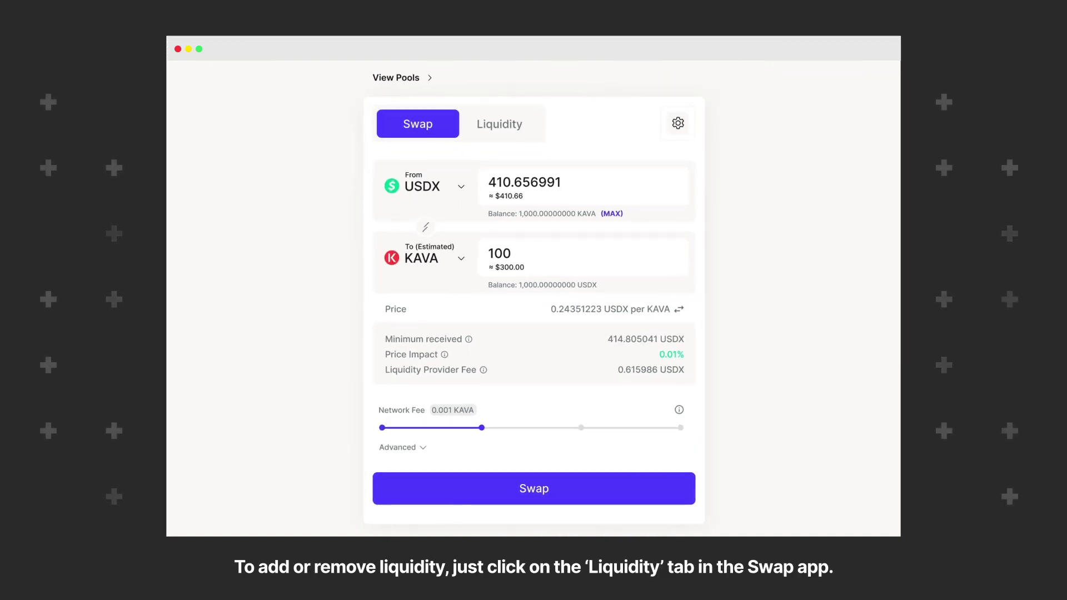
Select the KAVA and USDX pair on the Liquidity tab.
{"action": "left_click", "coordinate": [499, 124]}
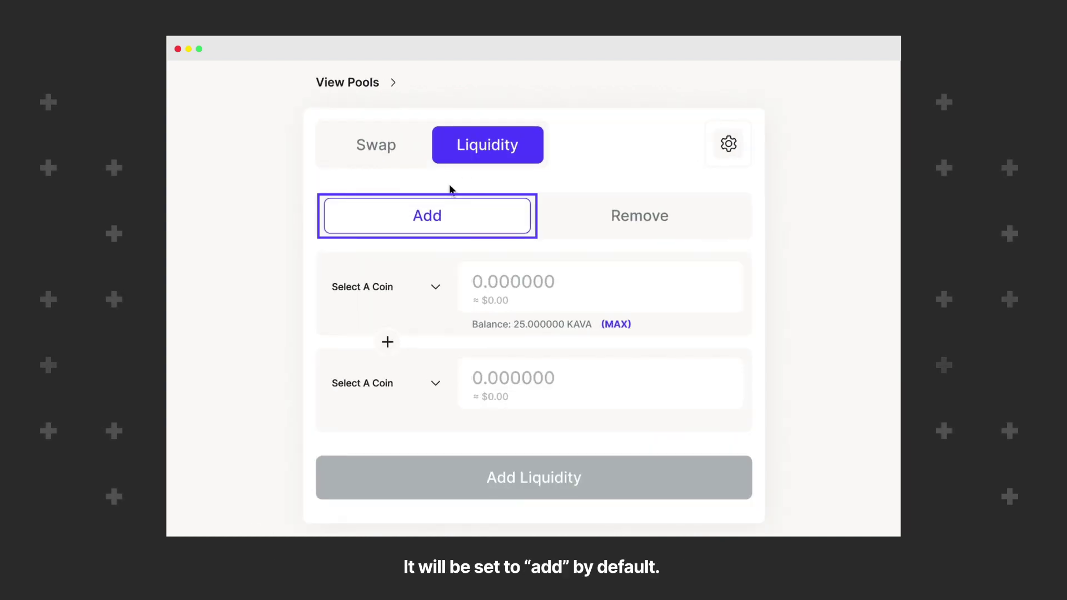
{"action": "left_click", "coordinate": [388, 286]}
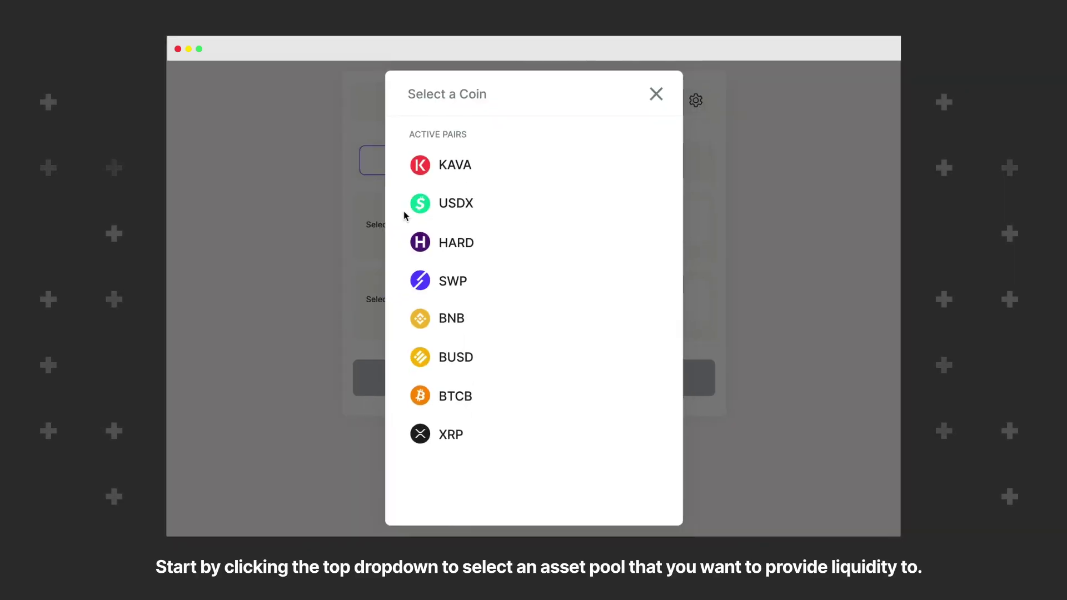
{"action": "left_click", "coordinate": [420, 165]}
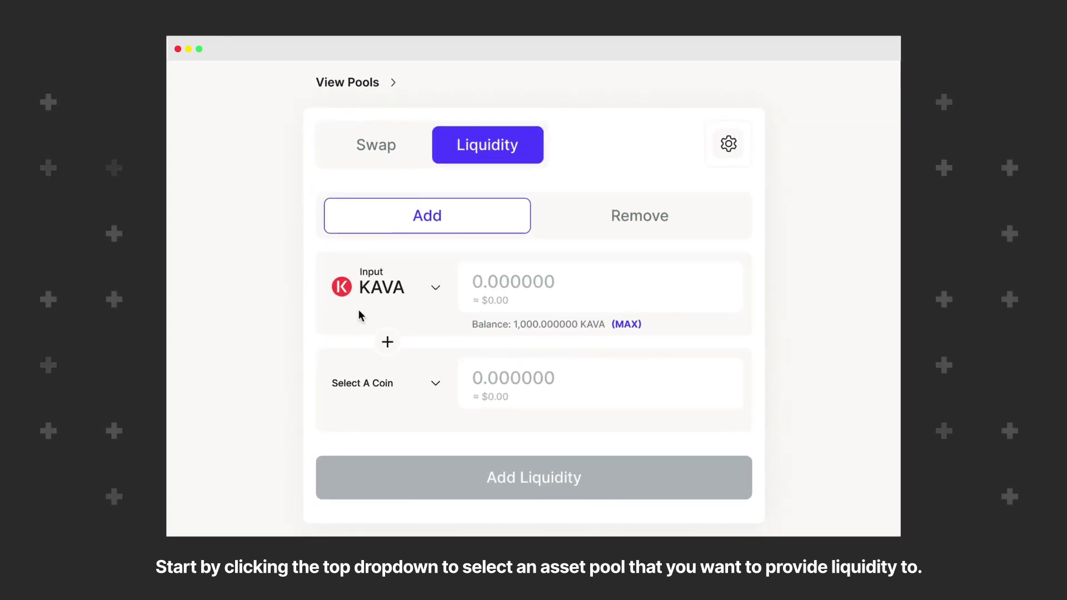
{"action": "left_click", "coordinate": [362, 383]}
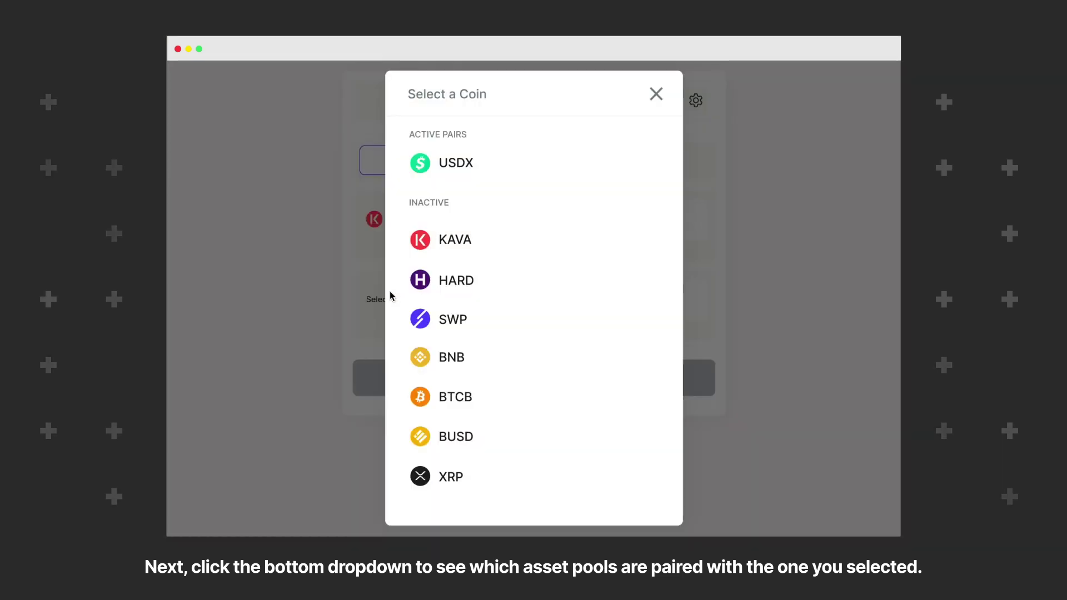
{"action": "left_click", "coordinate": [421, 163]}
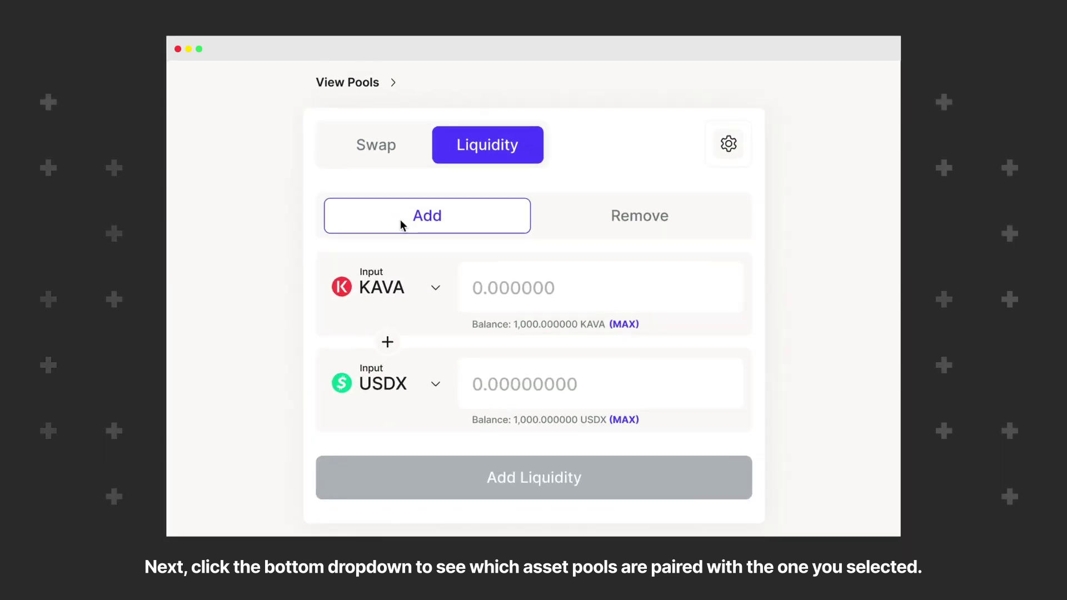
Deposit 100 KAVA with an estimated 410 USDX into the pool.
{"action": "left_click", "coordinate": [505, 286]}
{"action": "type", "text": "100"}
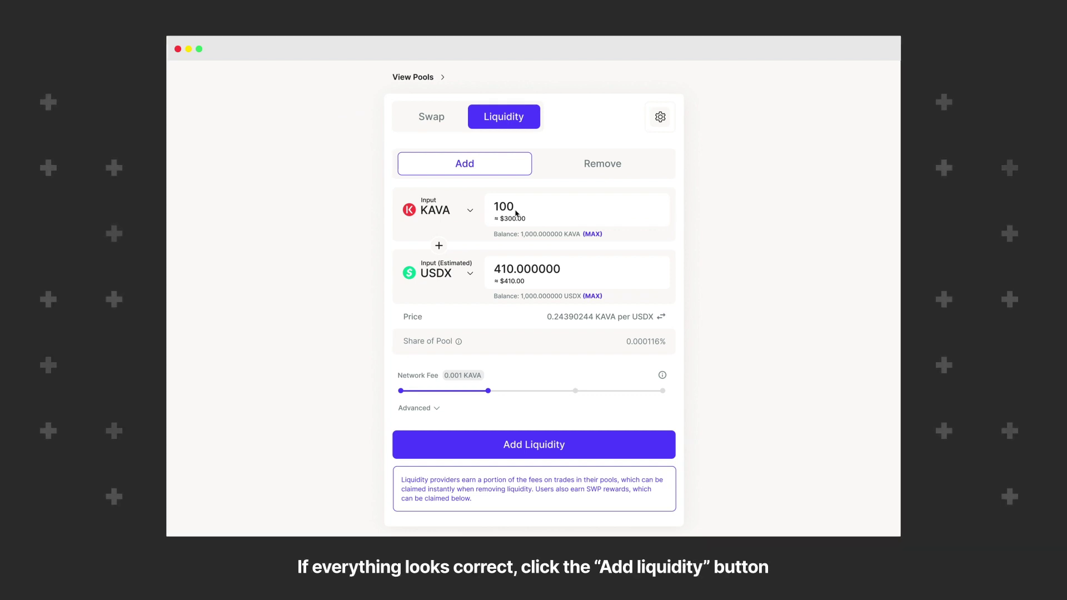
{"action": "left_click", "coordinate": [534, 445]}
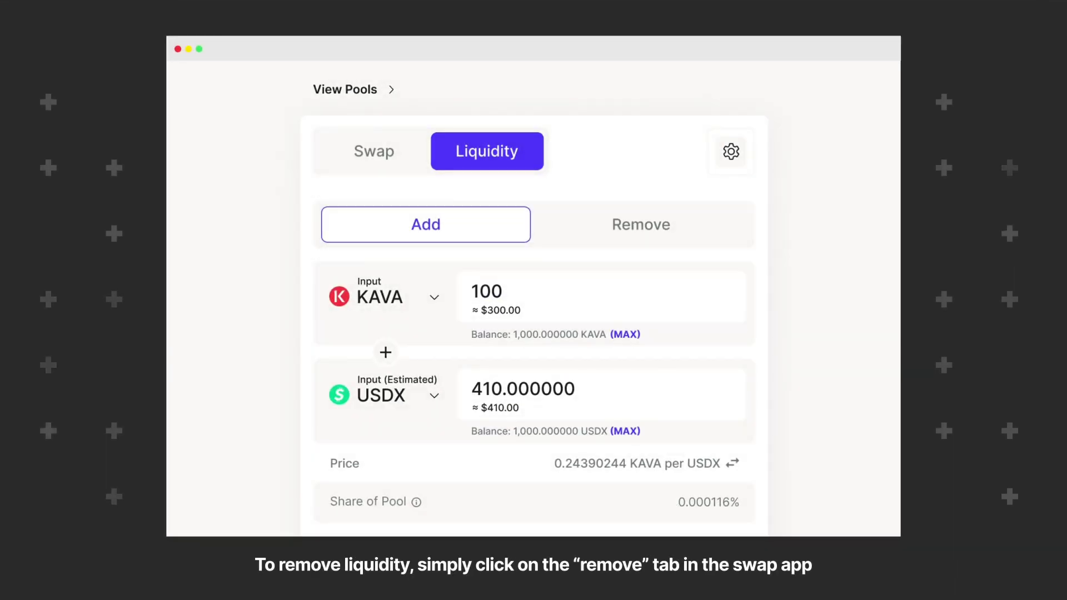
{"action": "left_click", "coordinate": [639, 225]}
Choose the KAVA/USDX pair, enter 30 % and submit the liquidity removal.
{"action": "left_click", "coordinate": [429, 305]}
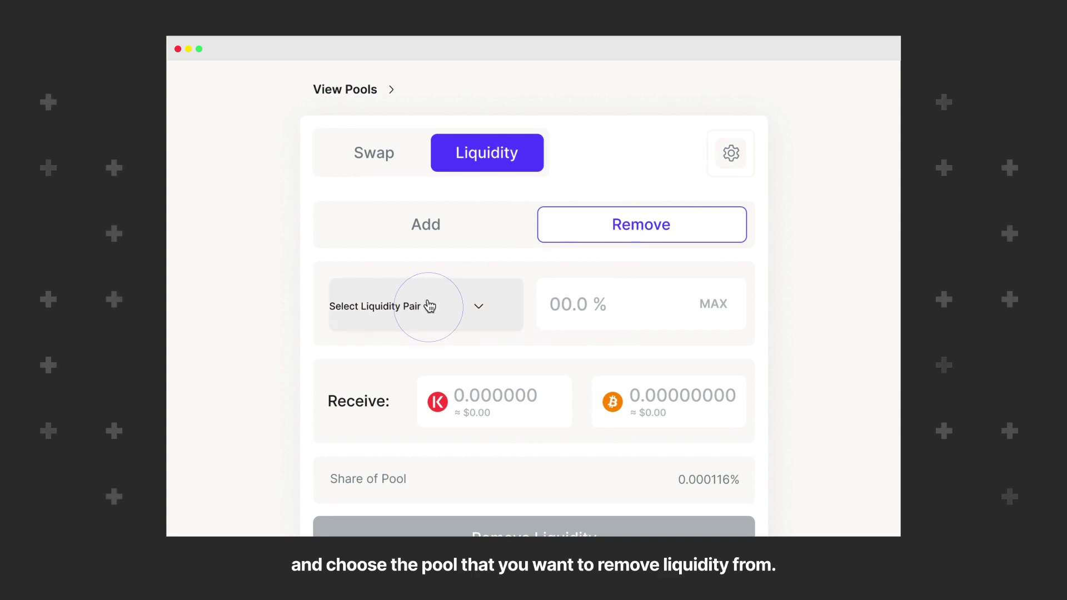
{"action": "left_click", "coordinate": [416, 249]}
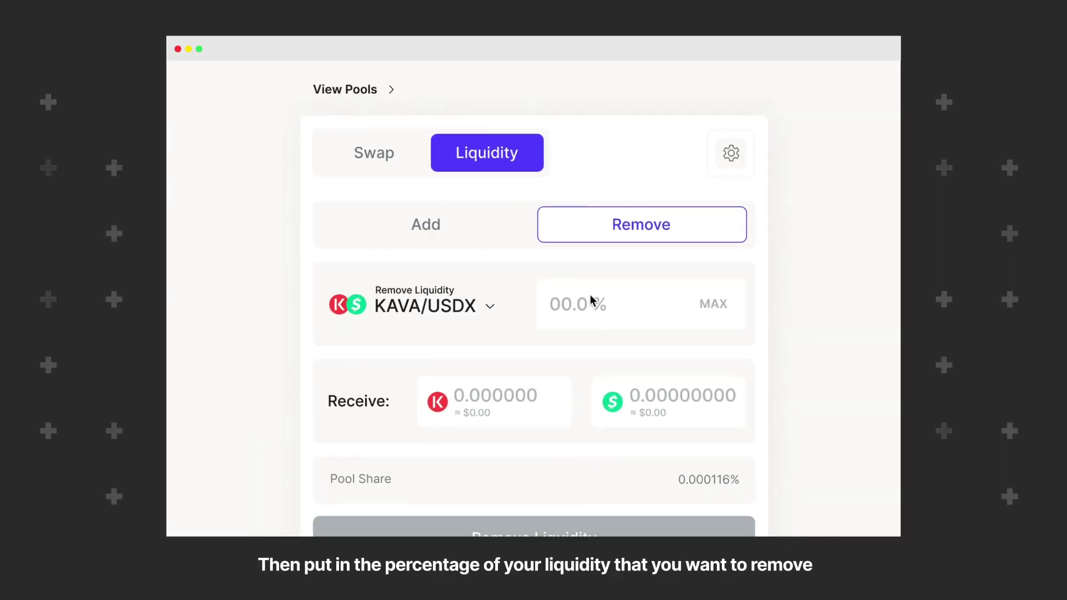
{"action": "left_click", "coordinate": [591, 298]}
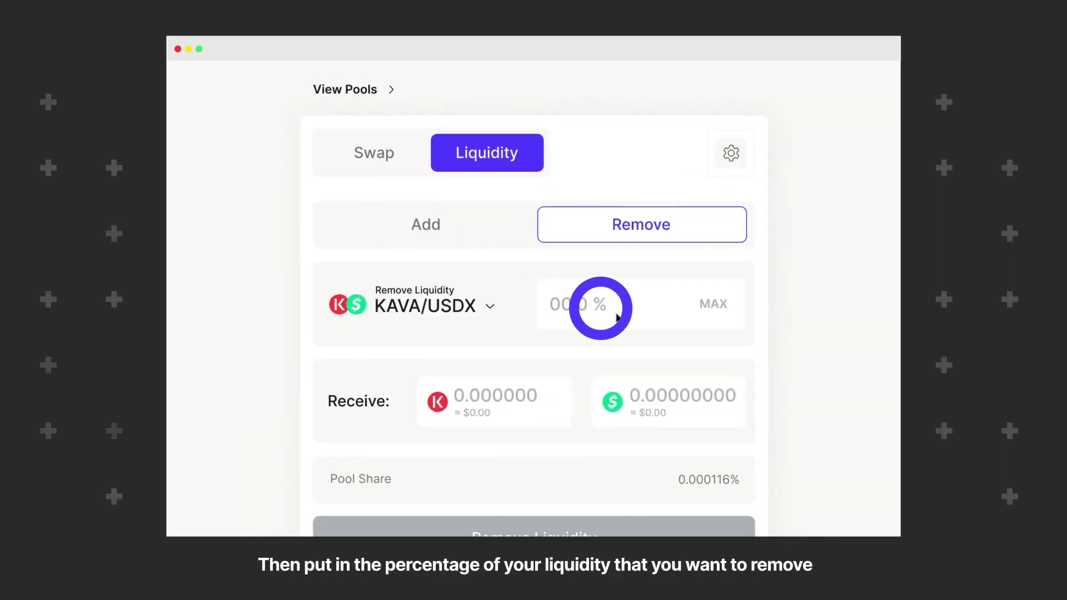
{"action": "type", "text": "30"}
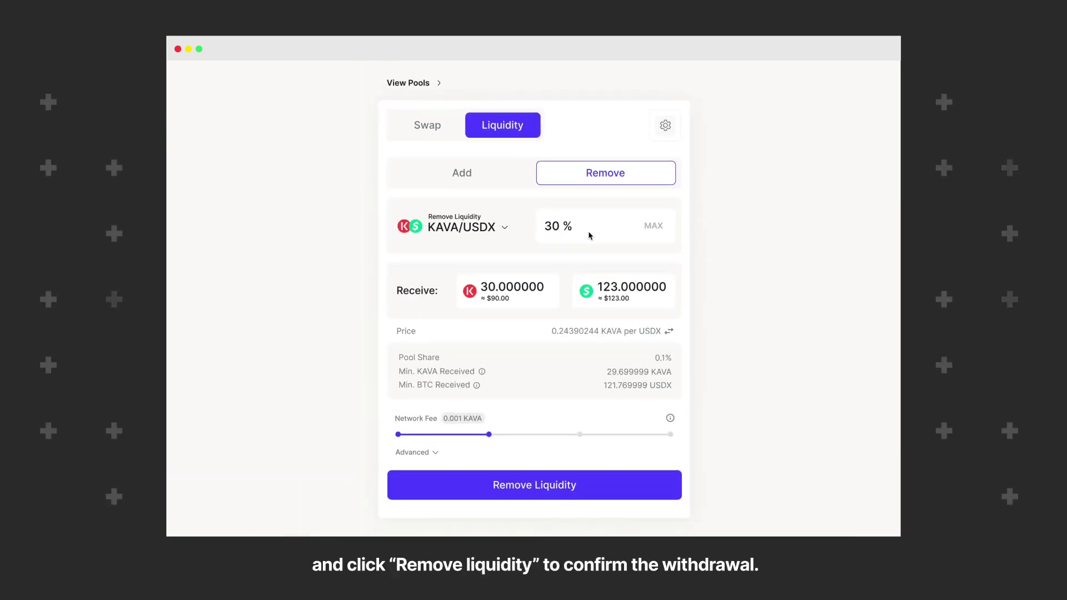
{"action": "left_click", "coordinate": [528, 485]}
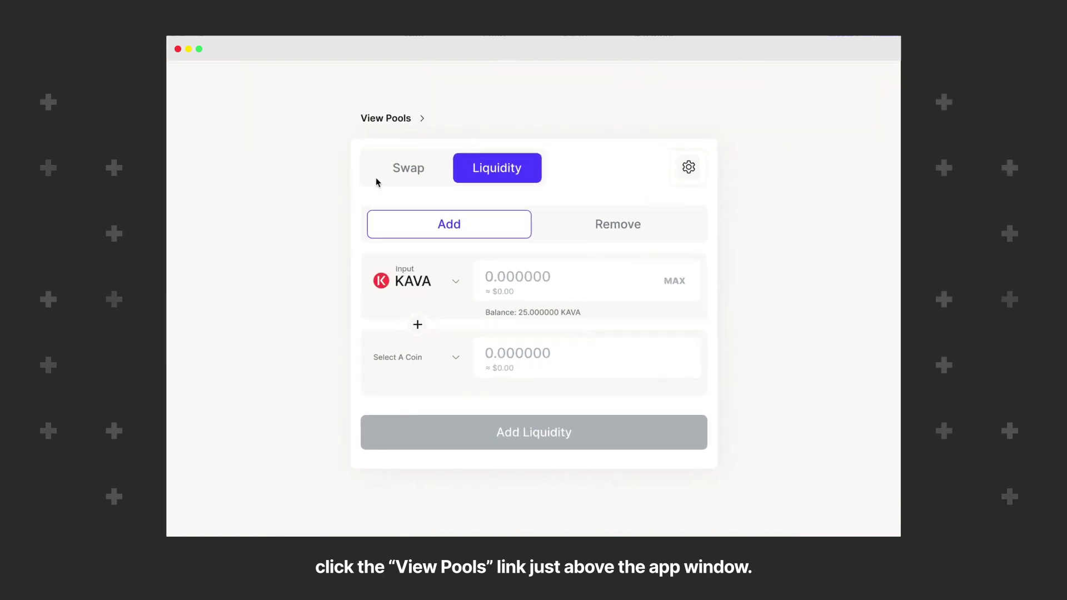
{"action": "left_click", "coordinate": [349, 105]}
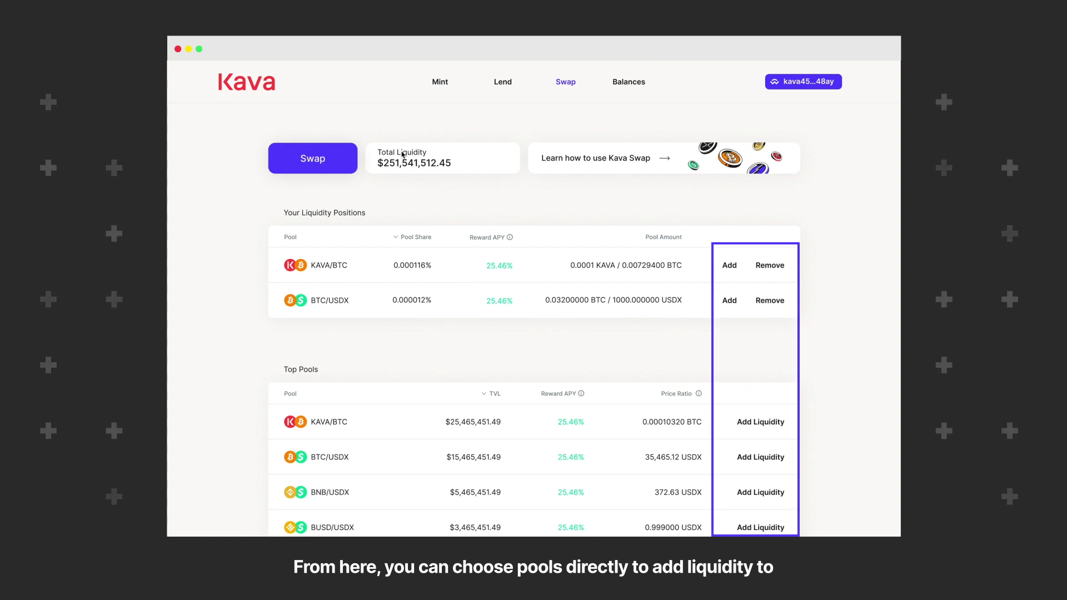
{"action": "left_click", "coordinate": [327, 166]}
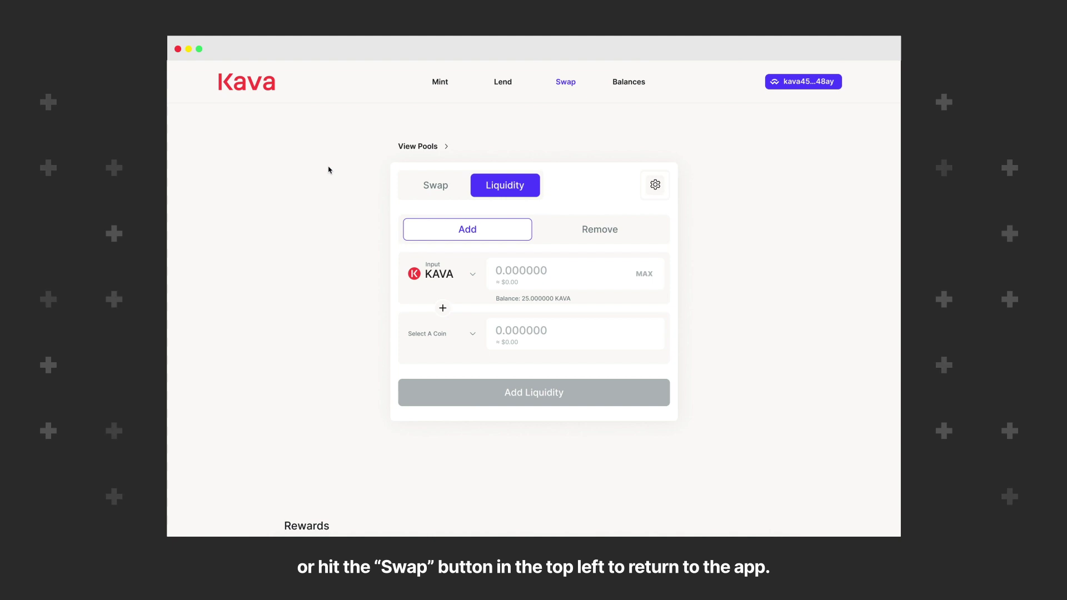